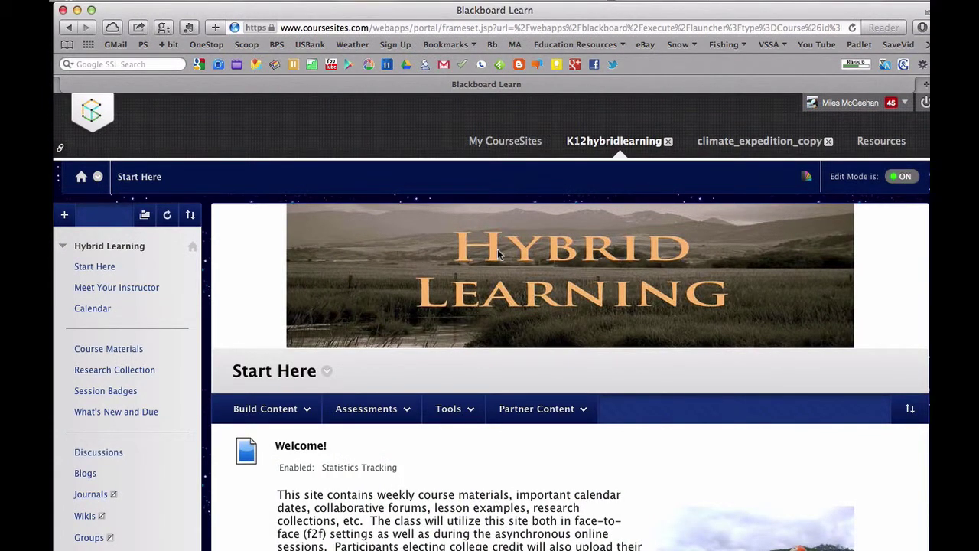
# Open the list of users enrolled in the Hybrid Learning course from the course management area
pyautogui.scroll(-5, 137, 328)
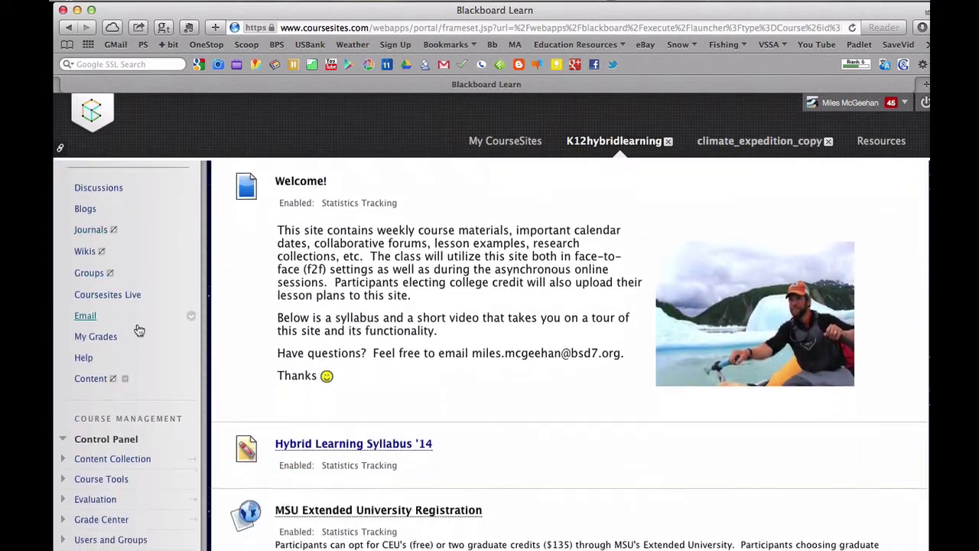
pyautogui.scroll(-3, 138, 330)
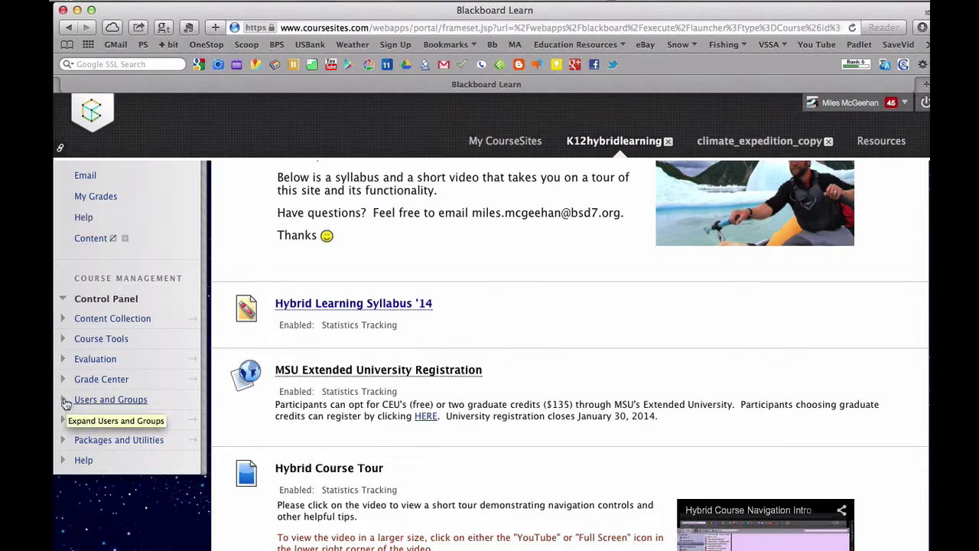
pyautogui.click(66, 402)
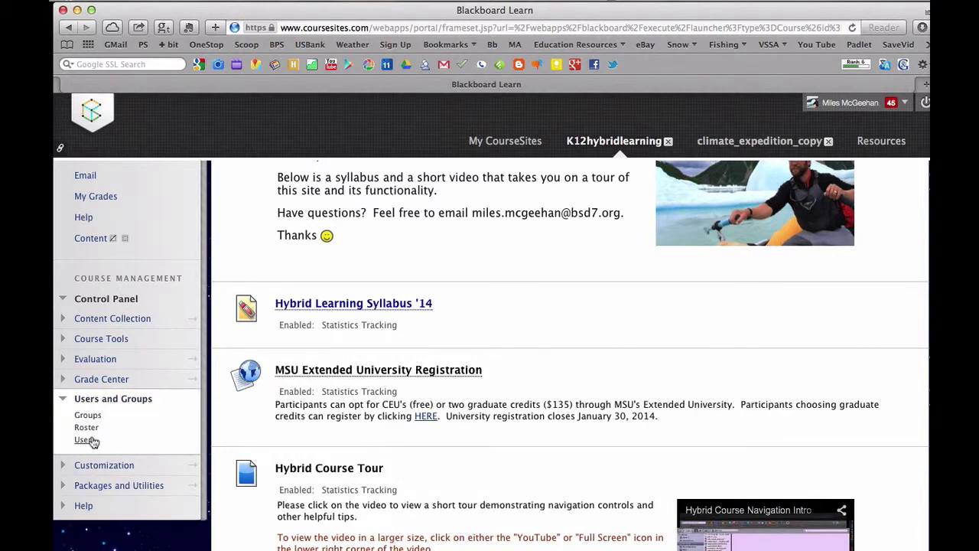
pyautogui.click(84, 440)
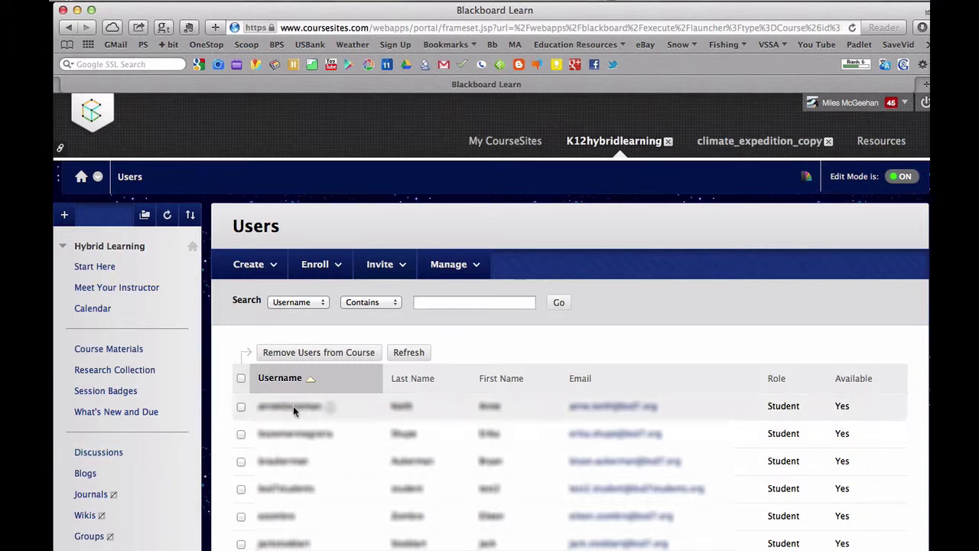
# Open the form for inviting users to the course and go through its recipient and subject fields
pyautogui.click(401, 270)
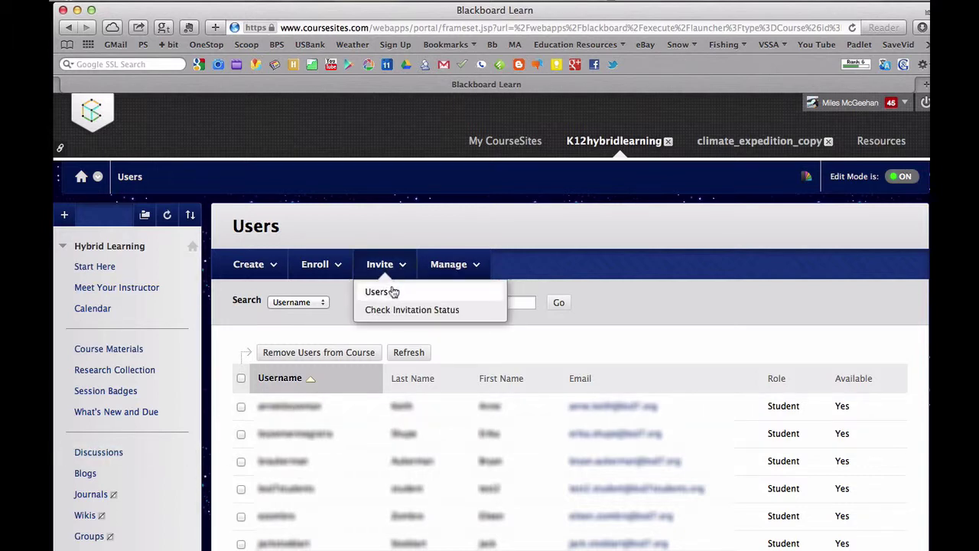
pyautogui.click(391, 294)
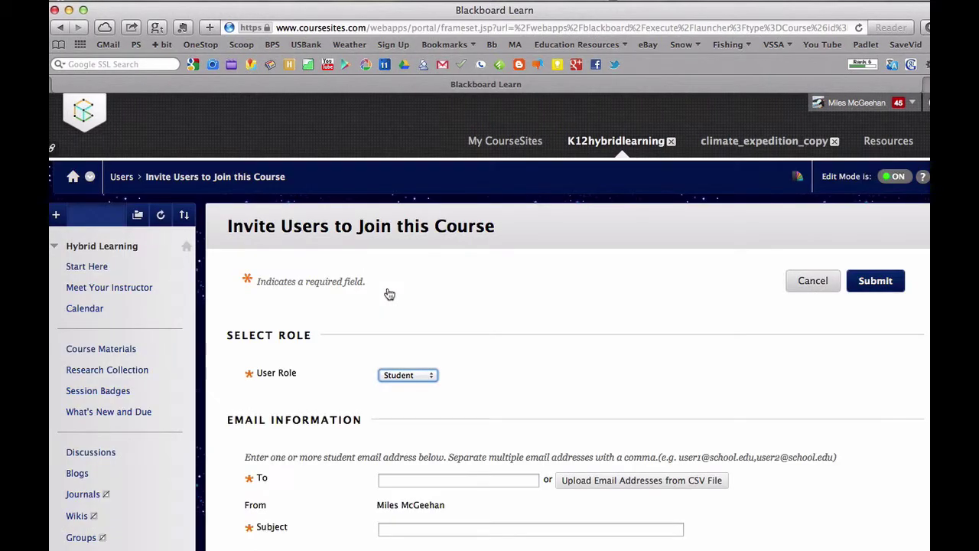
pyautogui.scroll(-5, 389, 295)
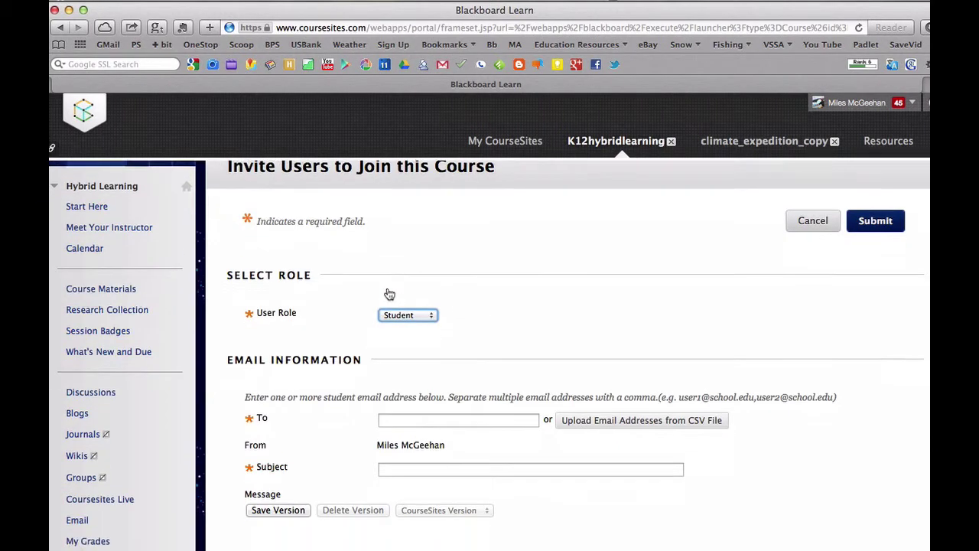
pyautogui.click(400, 324)
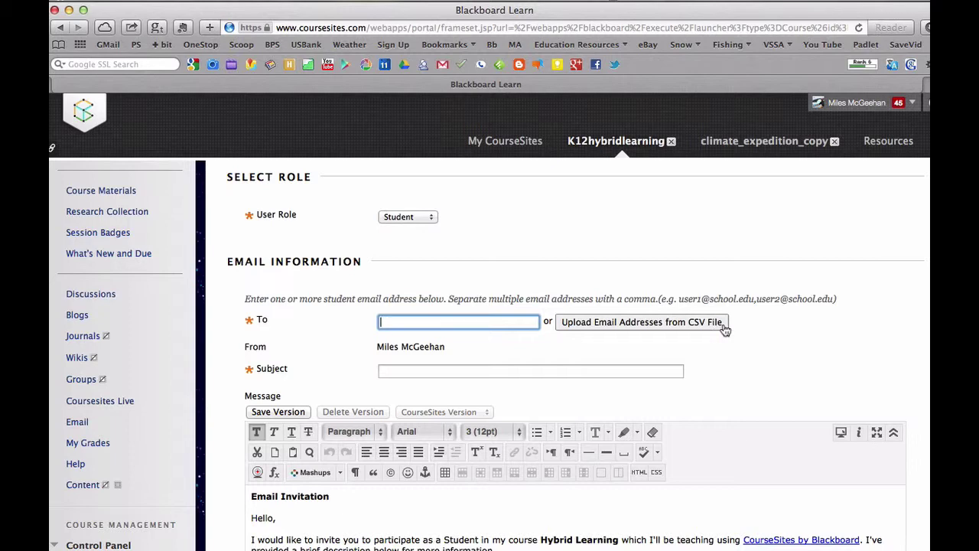
pyautogui.click(404, 369)
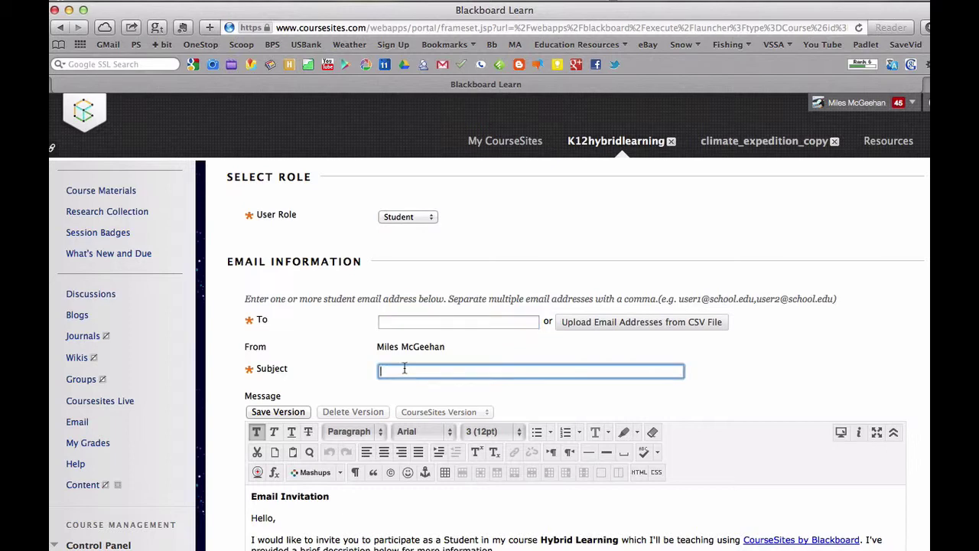
# Delete "which I'll be teaching using CourseSites by Blackboard" from the invitation message's opening sentence
pyautogui.scroll(-2, 383, 428)
pyautogui.scroll(-2, 368, 486)
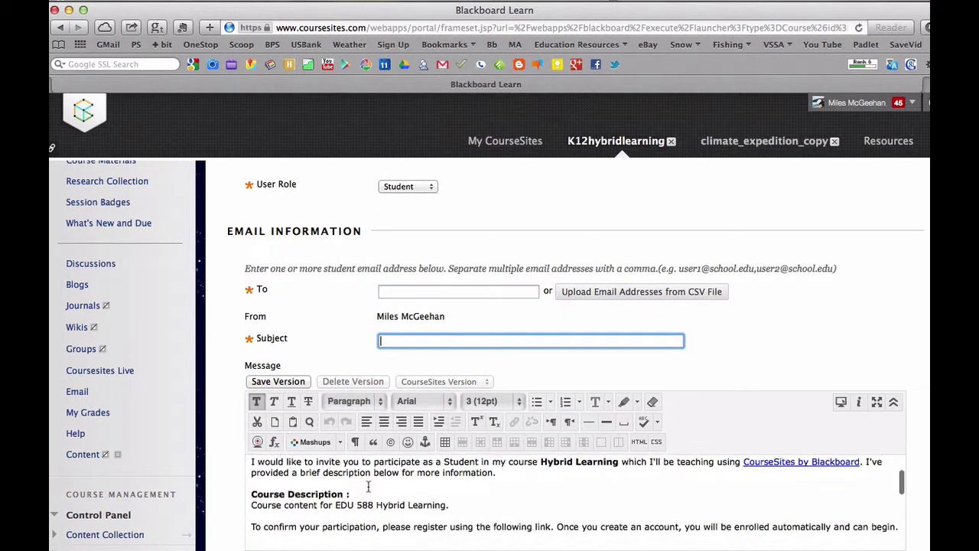
pyautogui.scroll(1, 361, 485)
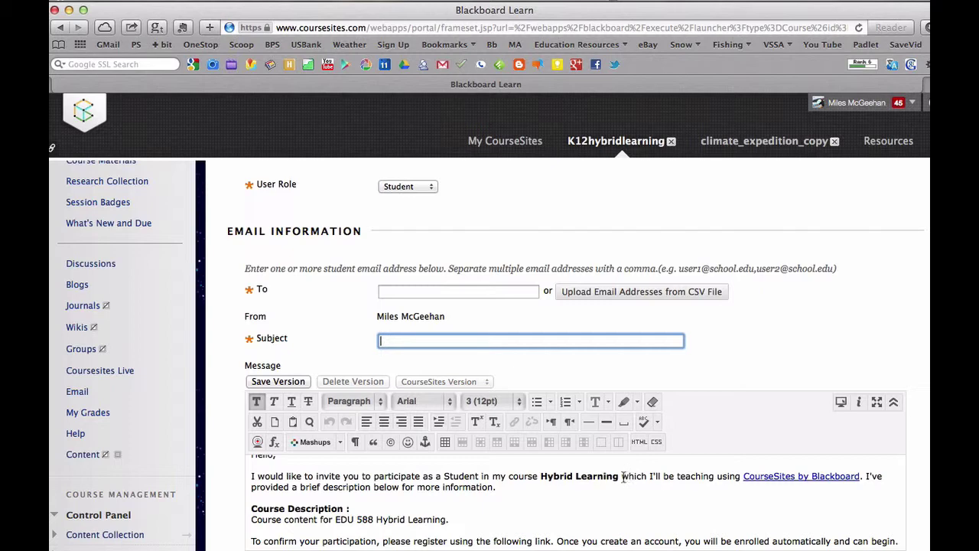
pyautogui.moveTo(622, 476); pyautogui.dragTo(862, 477)
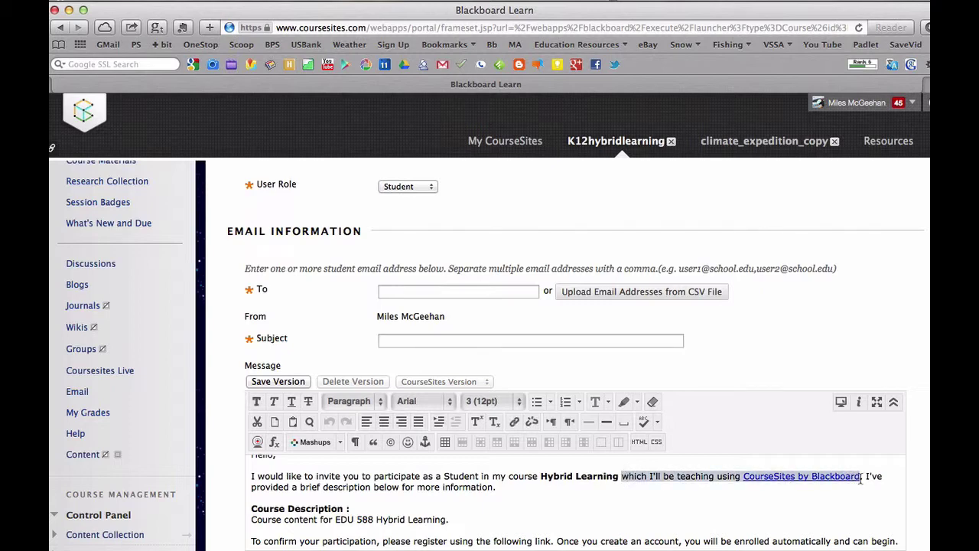
pyautogui.press('BackSpace')
pyautogui.press('BackSpace')
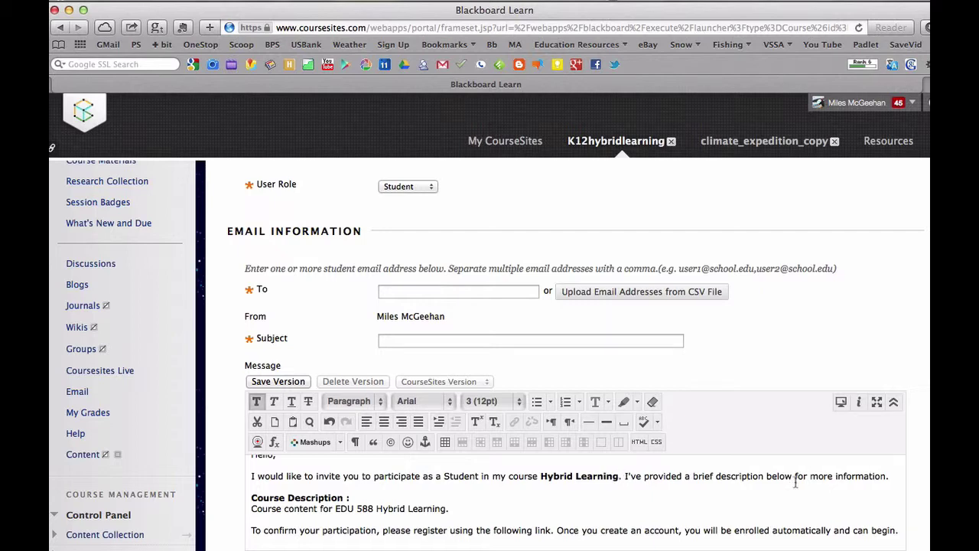
# Review the rest of the invitation message, from the registration link down to the closing signature
pyautogui.scroll(-1, 398, 521)
pyautogui.scroll(-3, 398, 521)
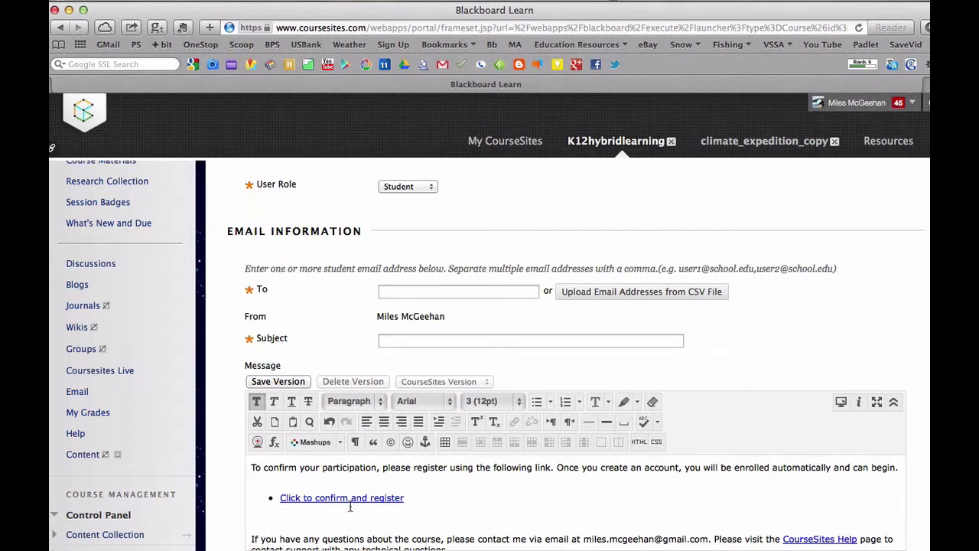
pyautogui.scroll(-2, 350, 507)
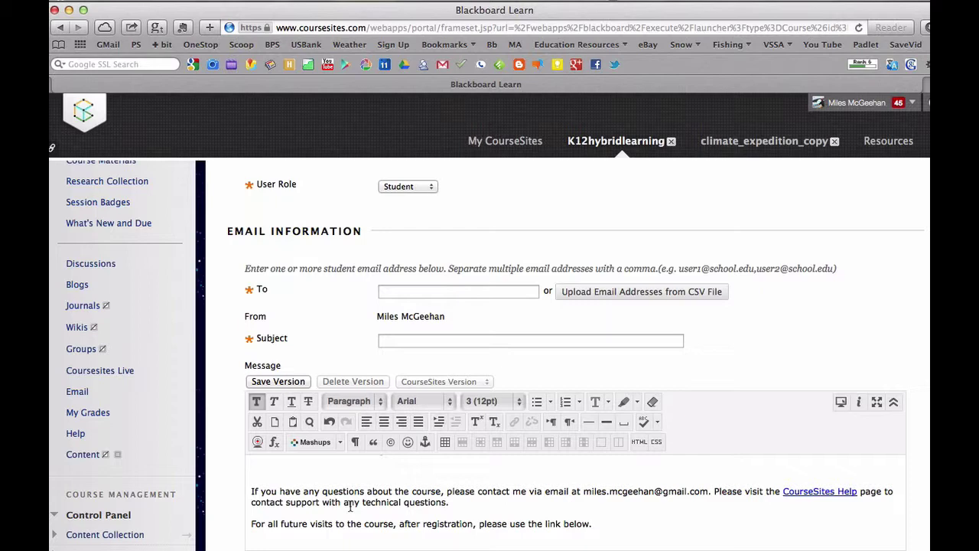
pyautogui.scroll(-1, 350, 507)
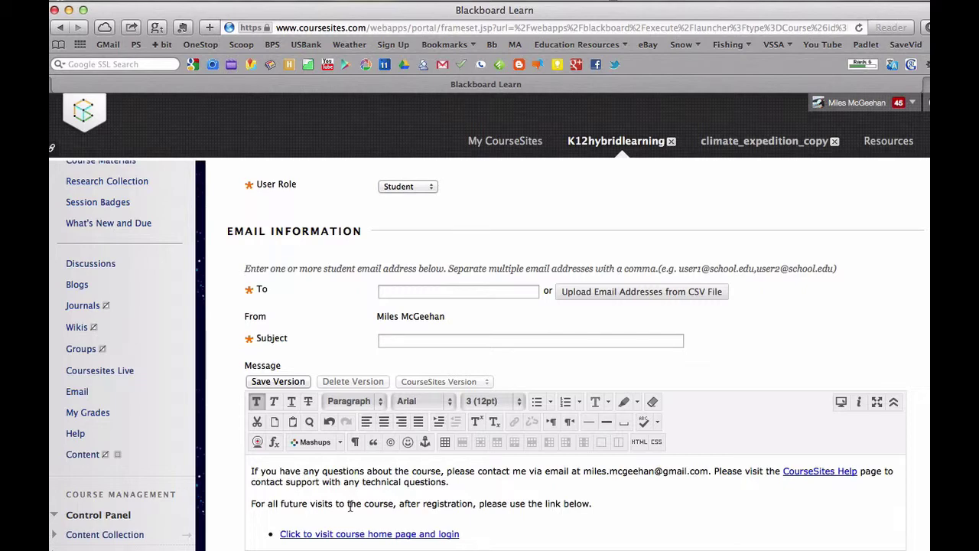
pyautogui.scroll(-5, 349, 506)
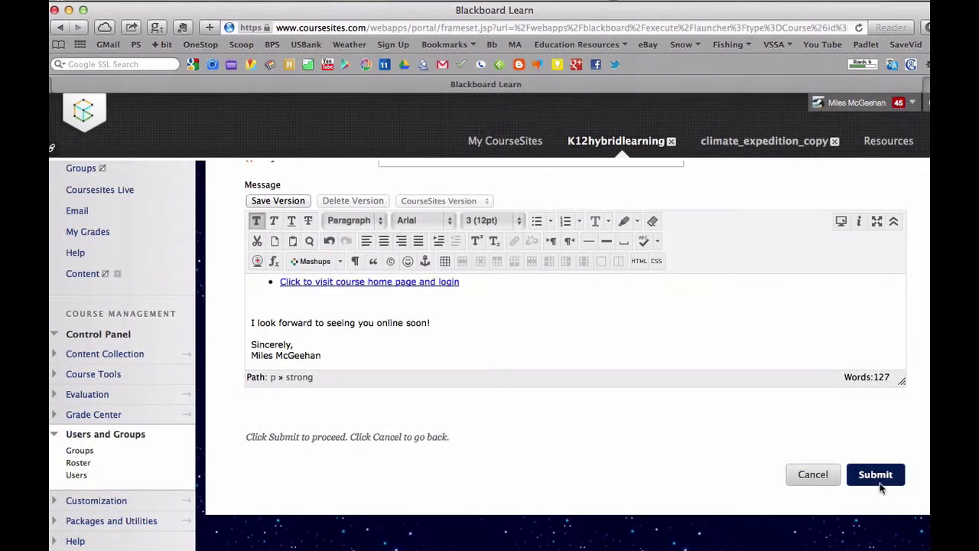
pyautogui.scroll(12, 875, 478)
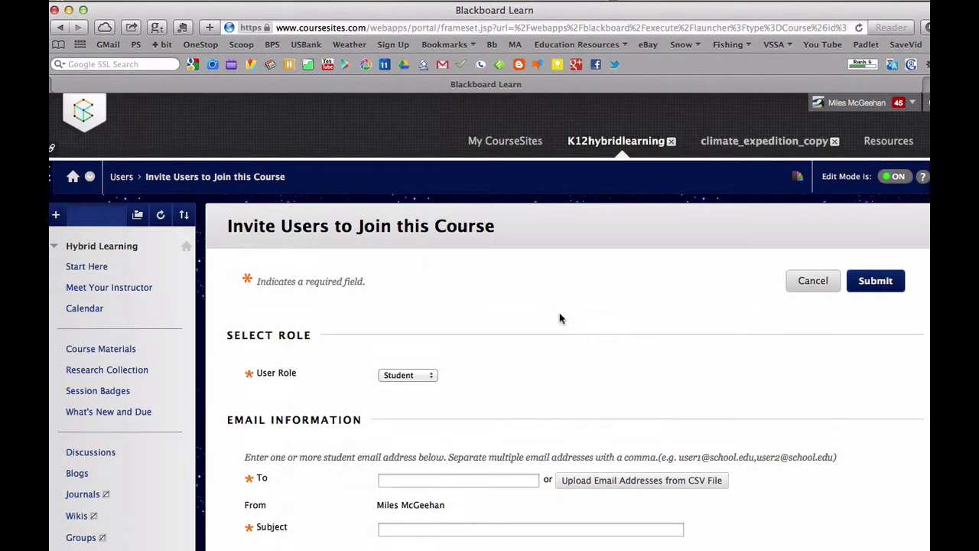
# Return to the course's user list and open its enrollment options
pyautogui.scroll(-5, 146, 340)
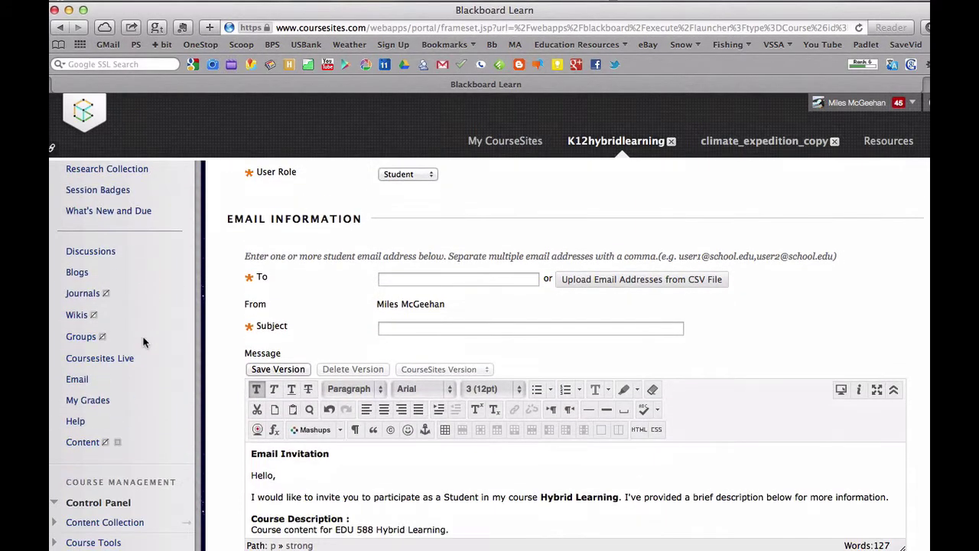
pyautogui.scroll(-2, 139, 383)
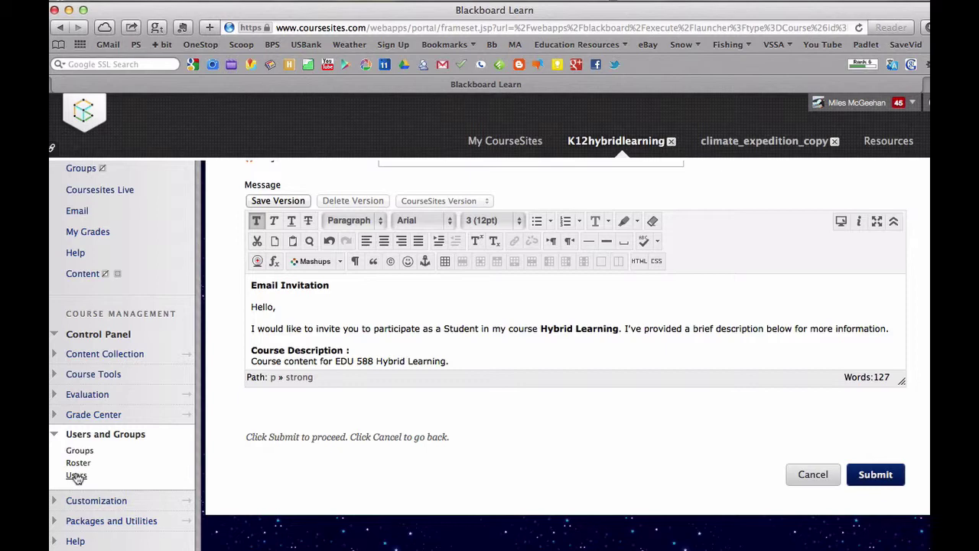
pyautogui.click(76, 475)
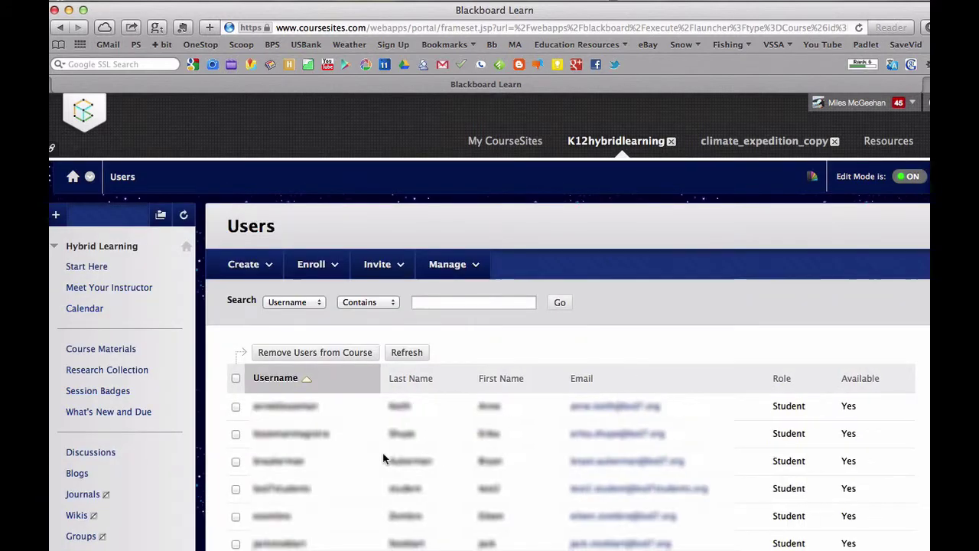
pyautogui.click(472, 264)
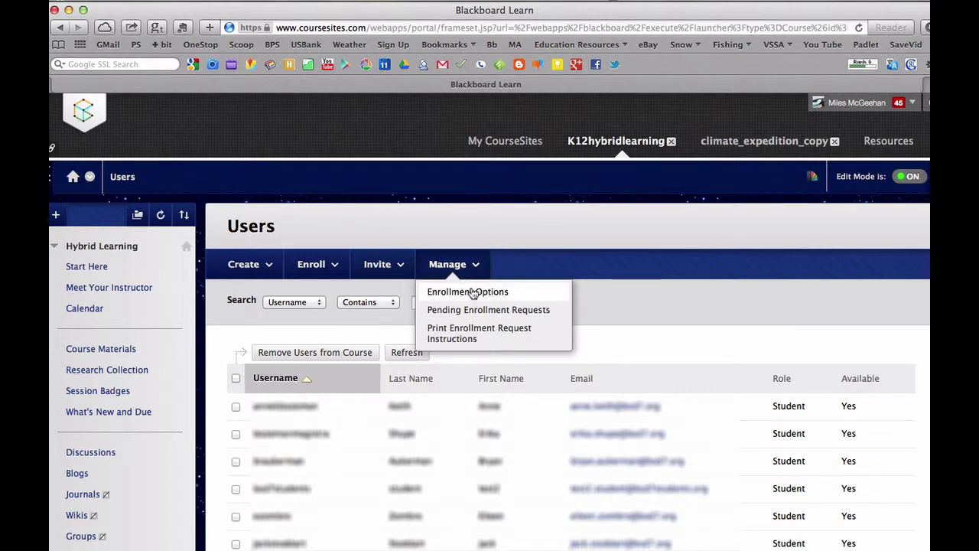
pyautogui.click(473, 293)
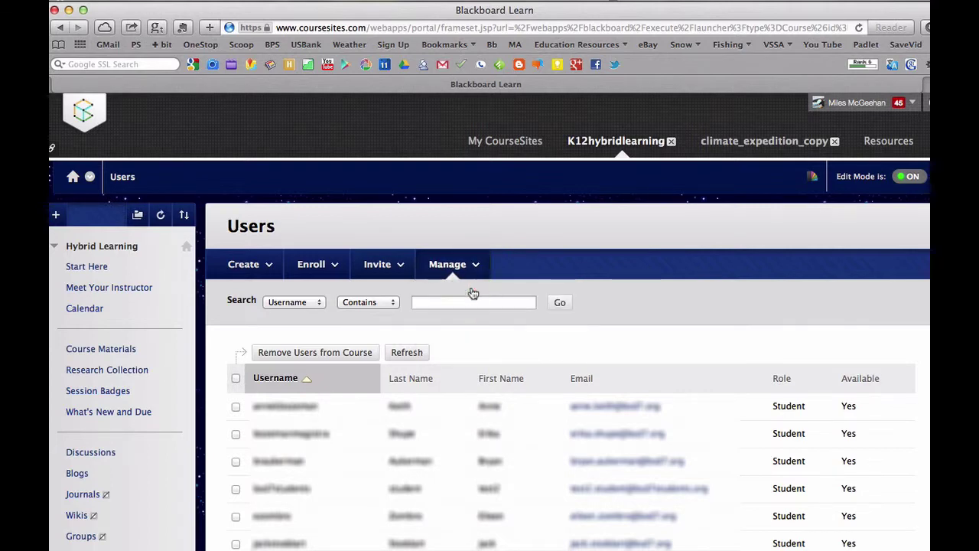
# Require an access code for self-enrollment, enter the access code, and submit the enrollment options
pyautogui.scroll(-4, 471, 292)
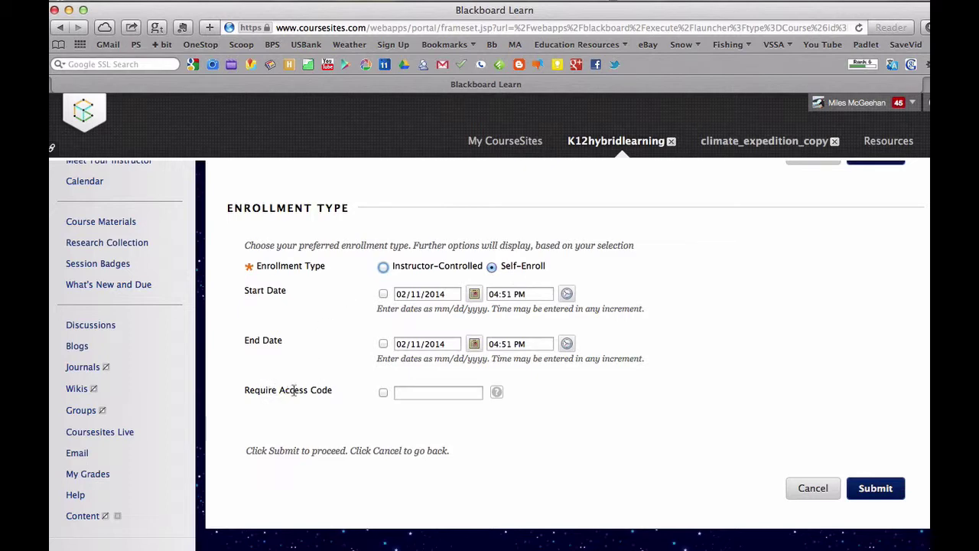
pyautogui.click(382, 392)
pyautogui.click(420, 391)
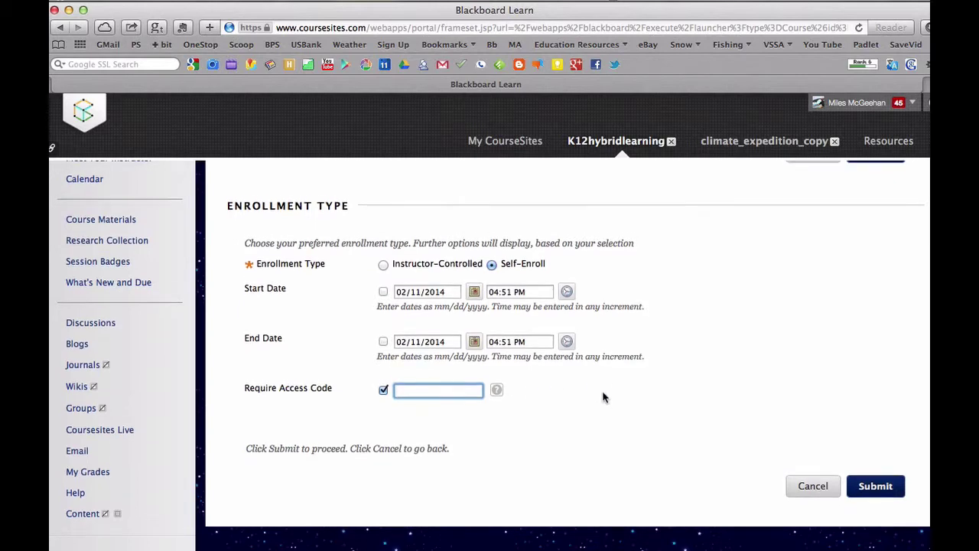
pyautogui.scroll(-1, 603, 396)
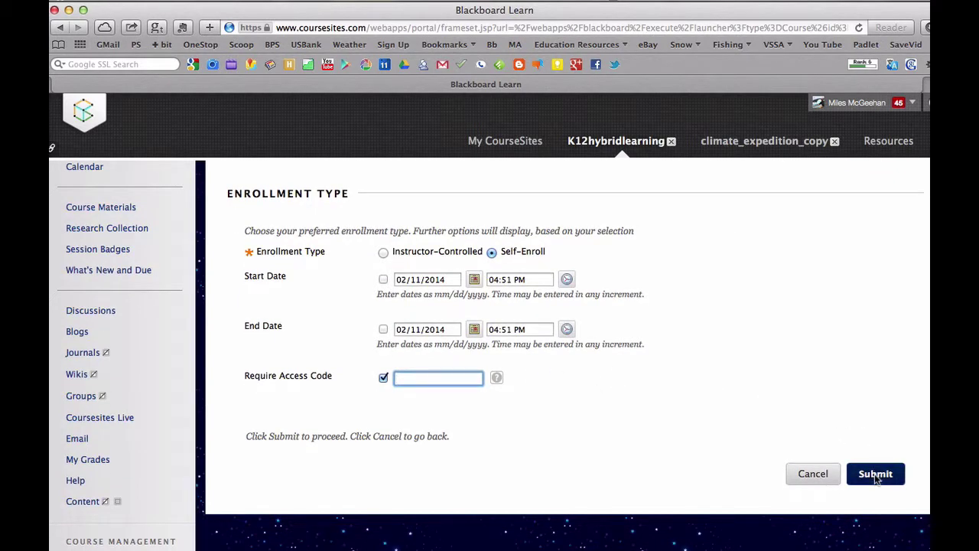
pyautogui.write('mm')
pyautogui.click(869, 477)
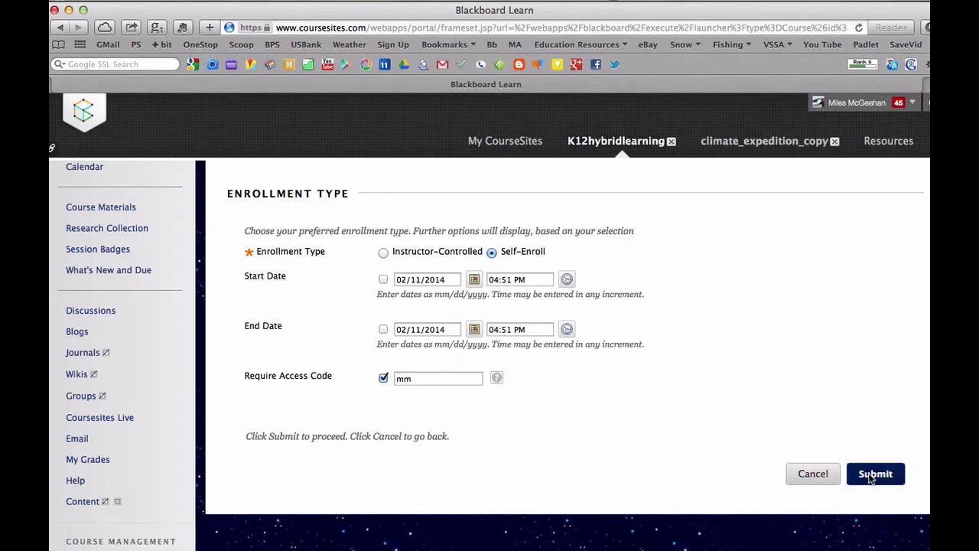
pyautogui.click(872, 474)
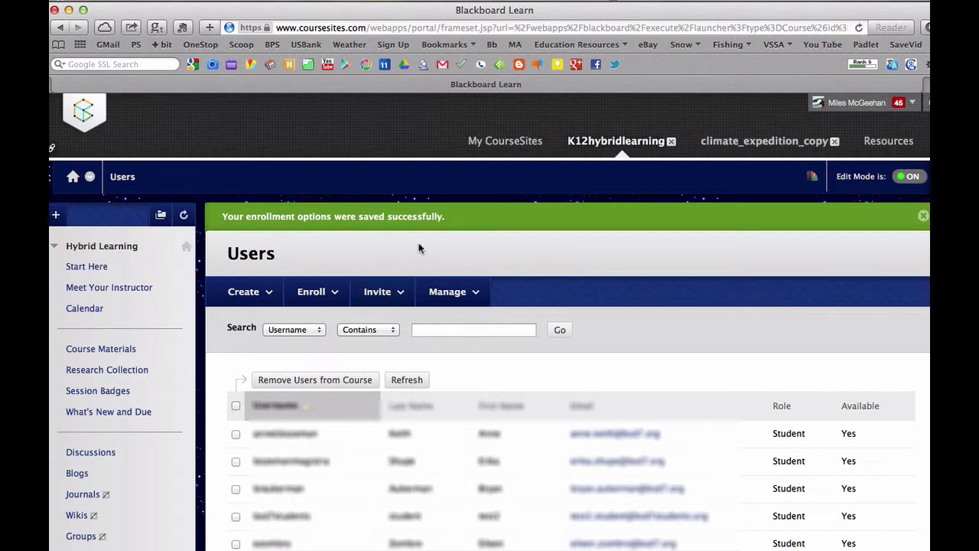
# Open the printable enrollment request instructions for the course and highlight their full body text, then clear the selection
pyautogui.click(463, 292)
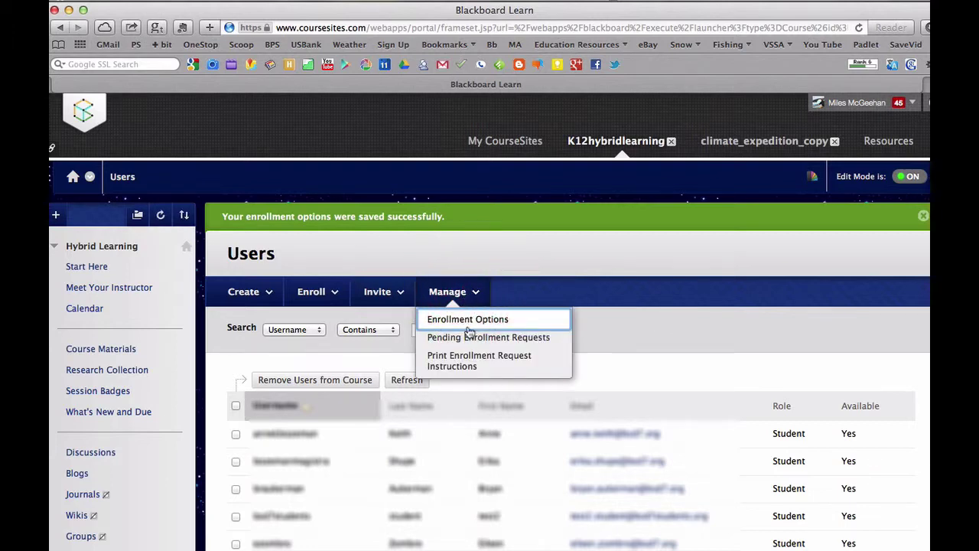
pyautogui.click(490, 362)
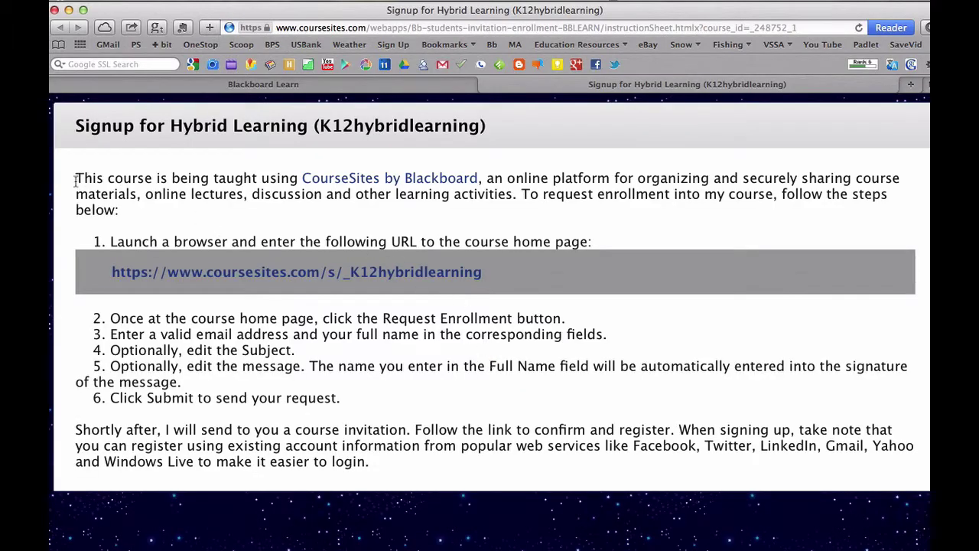
pyautogui.moveTo(75, 177); pyautogui.dragTo(413, 459)
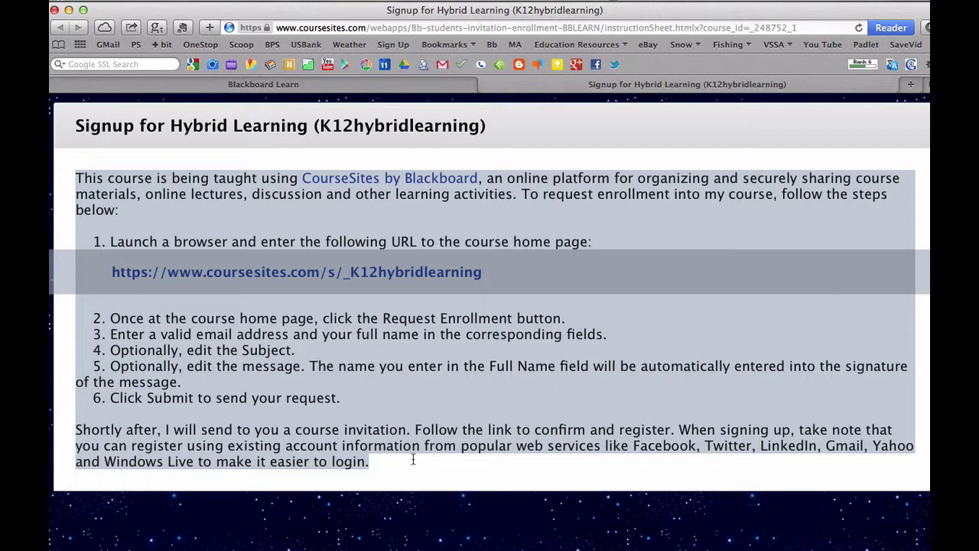
pyautogui.click(387, 349)
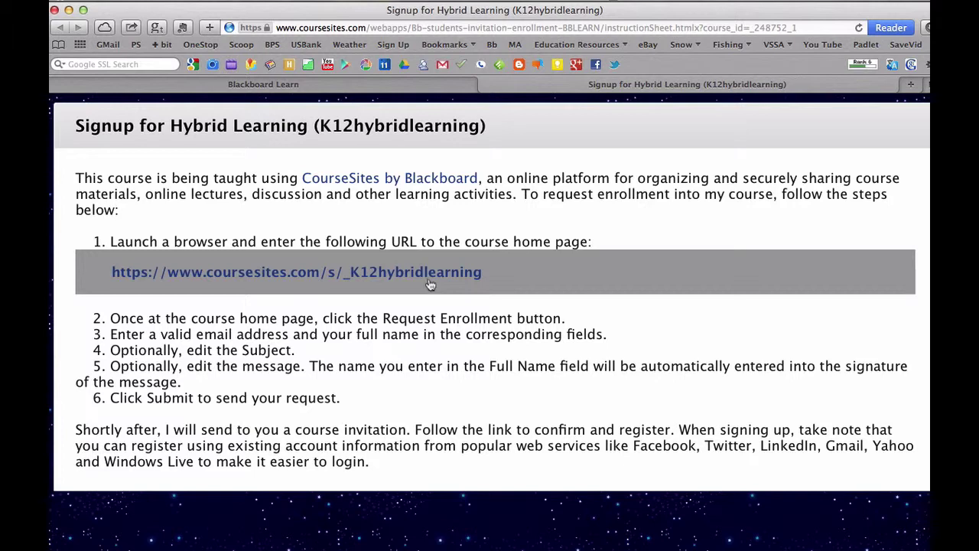
# Follow the course URL in the instructions to its home page and bring up the self-enrollment access code field
pyautogui.click(248, 273)
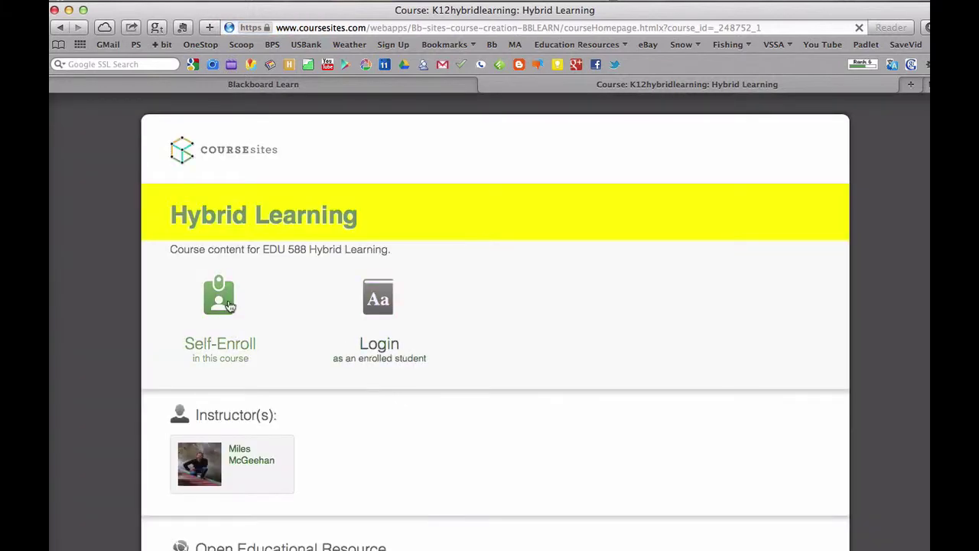
pyautogui.click(231, 306)
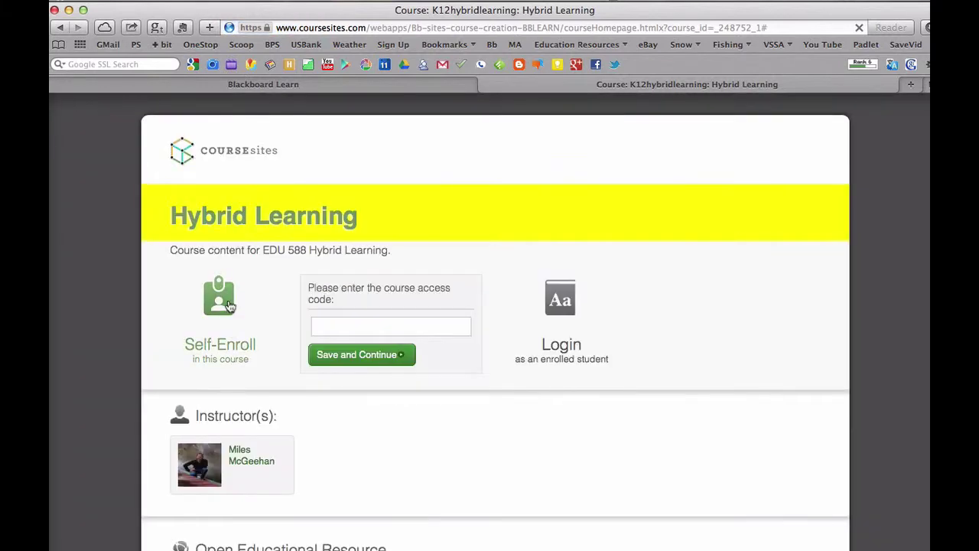
pyautogui.click(346, 325)
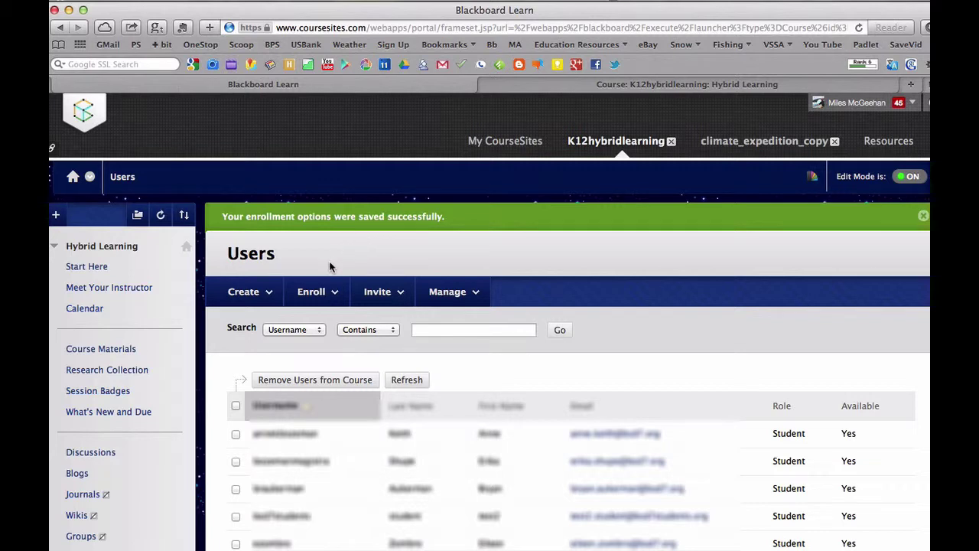
# View the course's option for enrolling existing users and open the form for creating an individual user
pyautogui.click(313, 294)
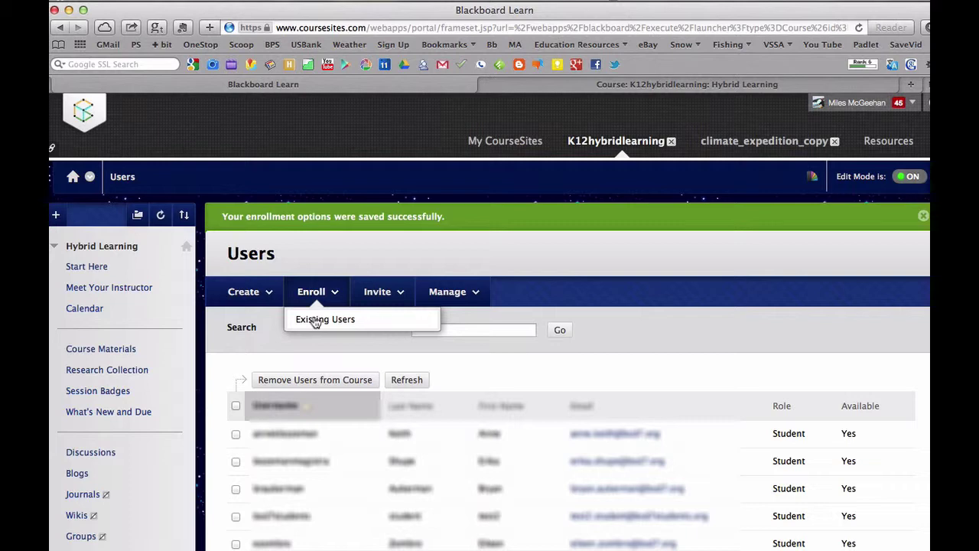
pyautogui.click(244, 292)
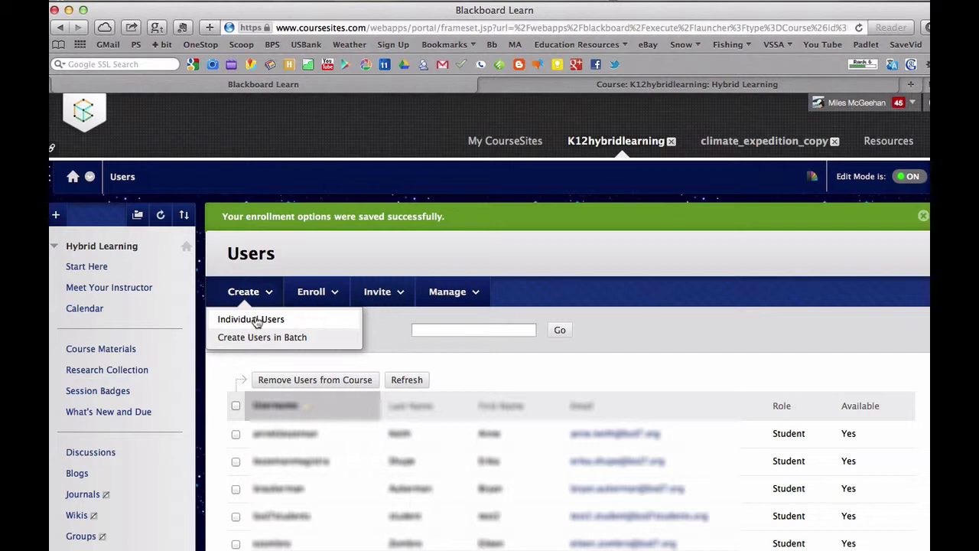
pyautogui.click(256, 322)
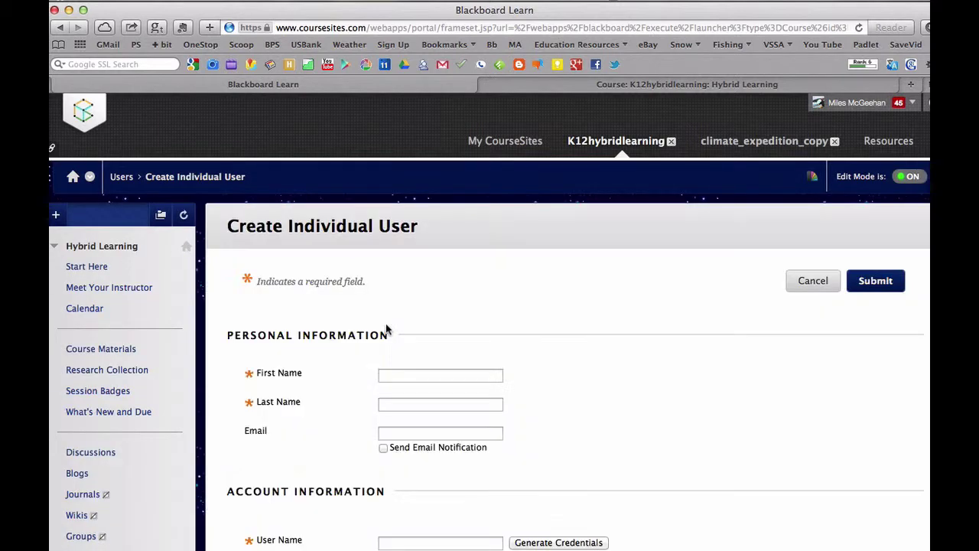
# Review the personal information fields of the individual user form and place the cursor in its user name and password fields
pyautogui.scroll(-5, 387, 329)
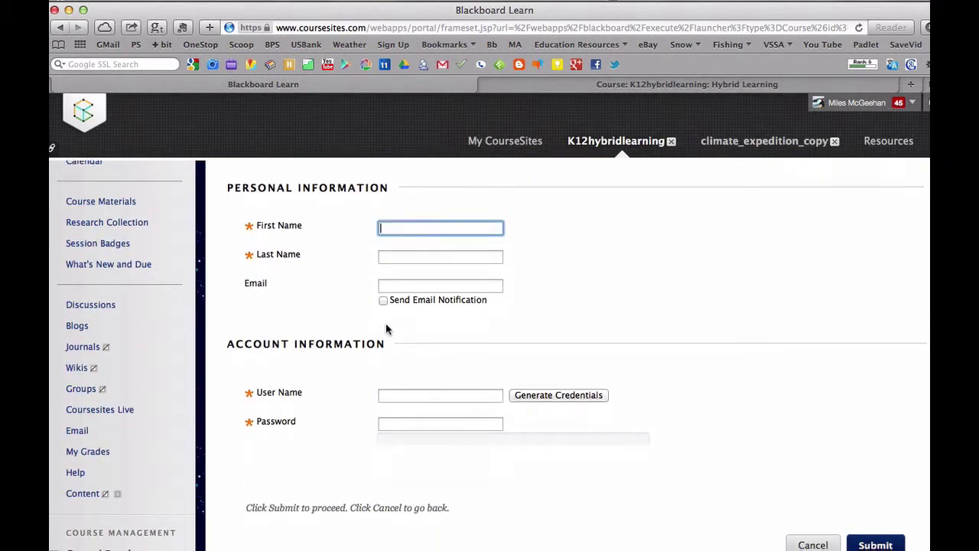
pyautogui.click(400, 366)
pyautogui.click(401, 394)
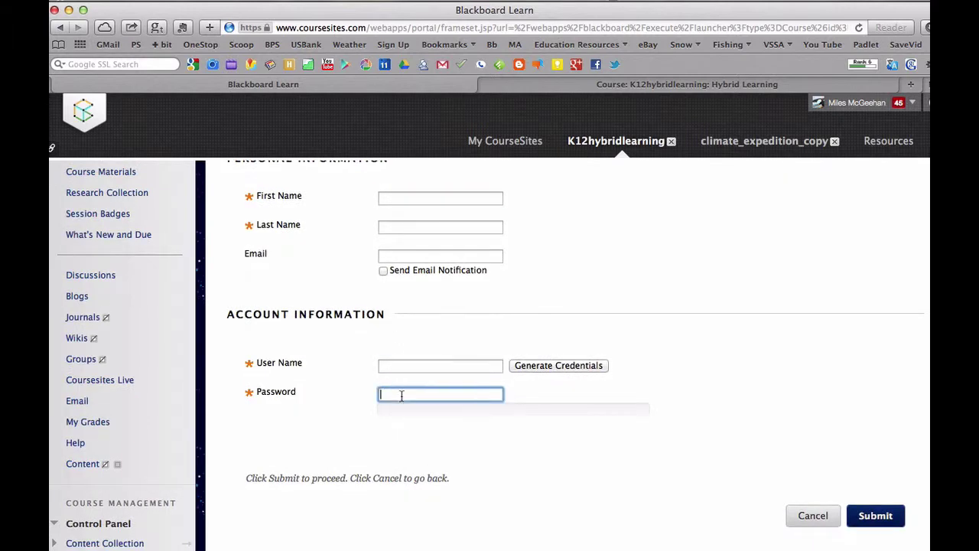
pyautogui.scroll(-1, 344, 334)
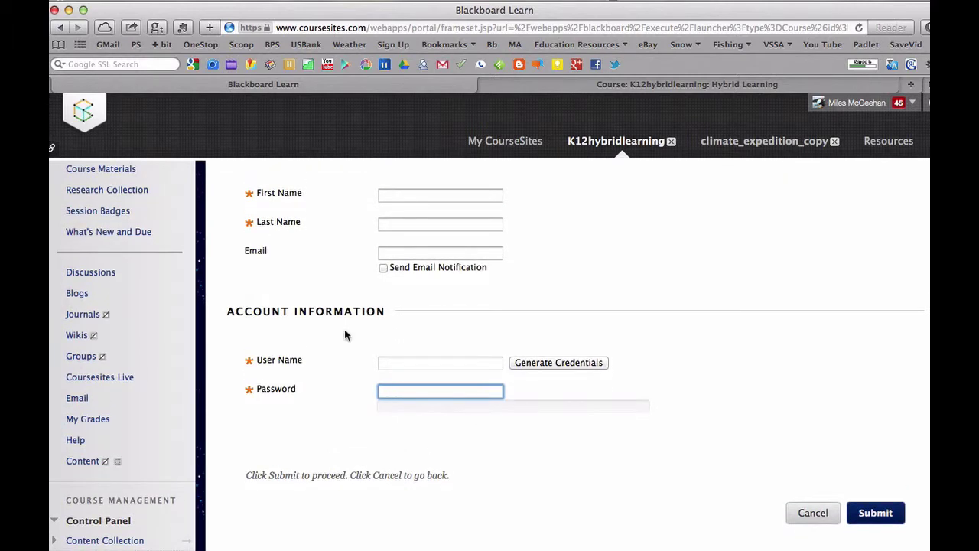